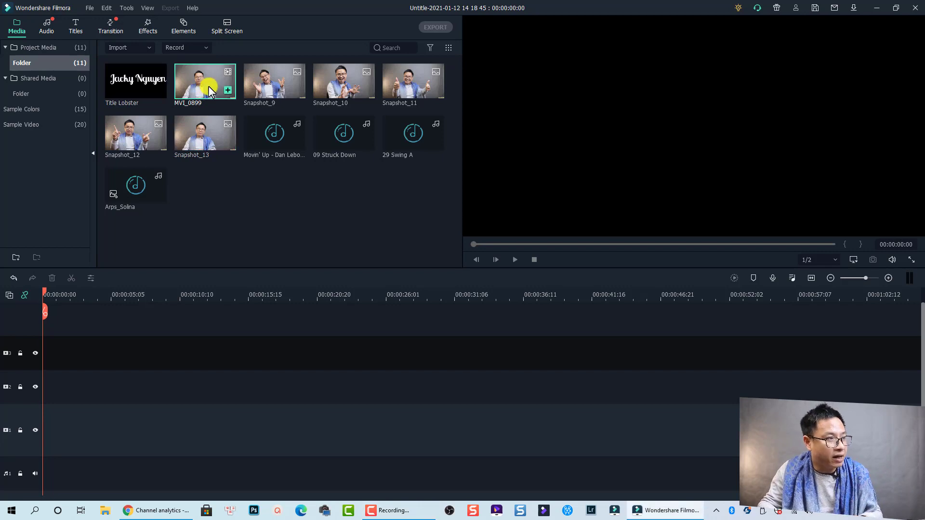
Add MVI_0899 to the video track and set the playhead to about 00:00:17
left_click_drag(207, 90, 46, 393)
left_click_drag(43, 289, 75, 310)
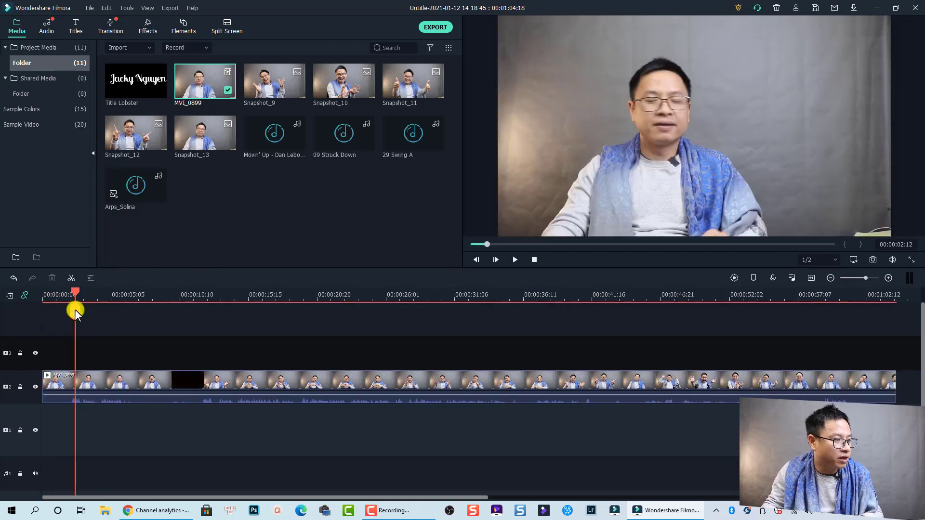
right_click(125, 387)
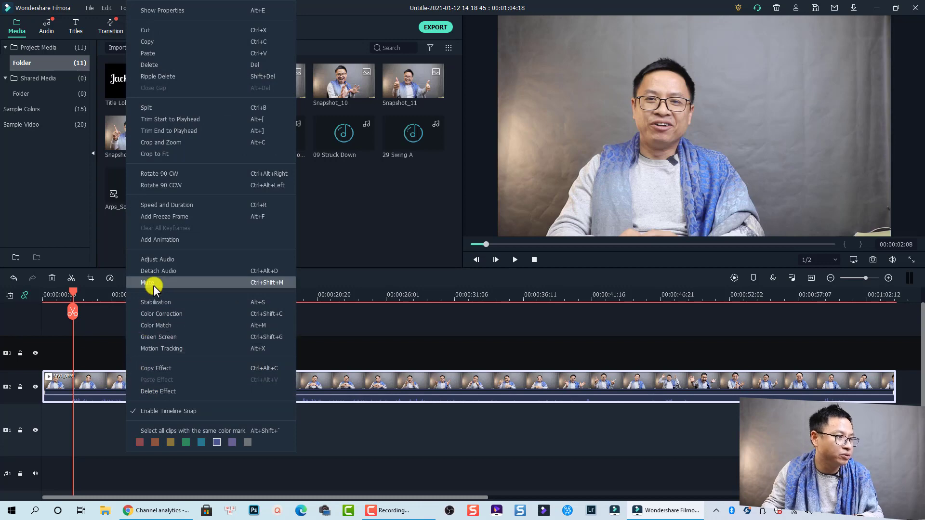
key("Escape")
left_click(224, 300)
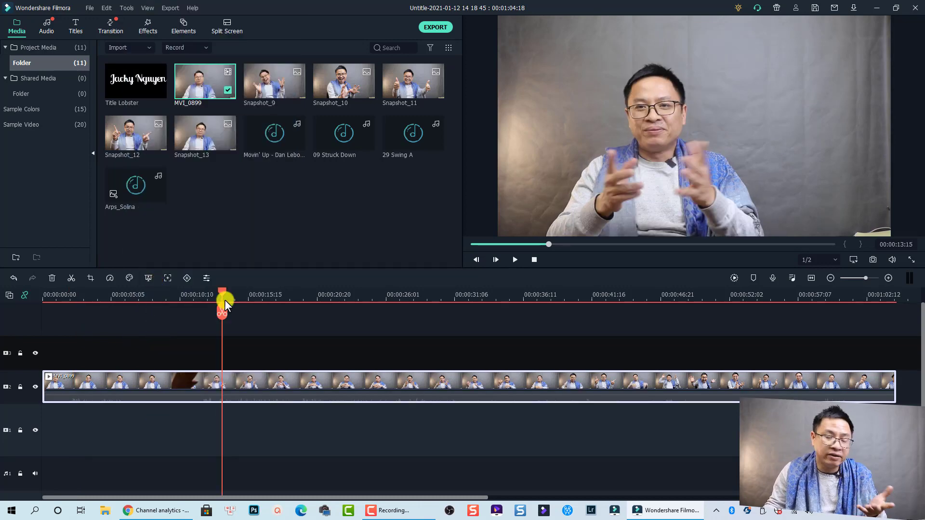
left_click_drag(219, 291, 279, 301)
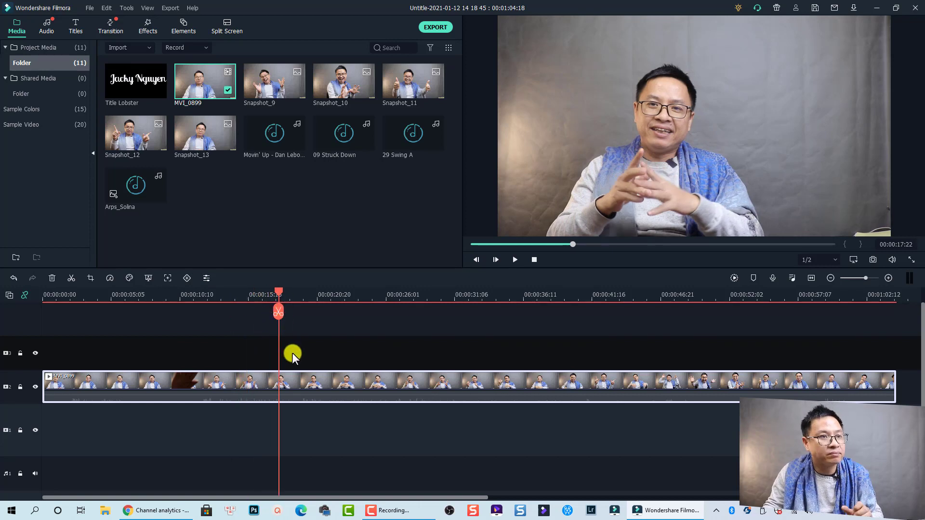
Insert a freeze frame into MVI_0899 at the 17-second playhead
right_click(293, 386)
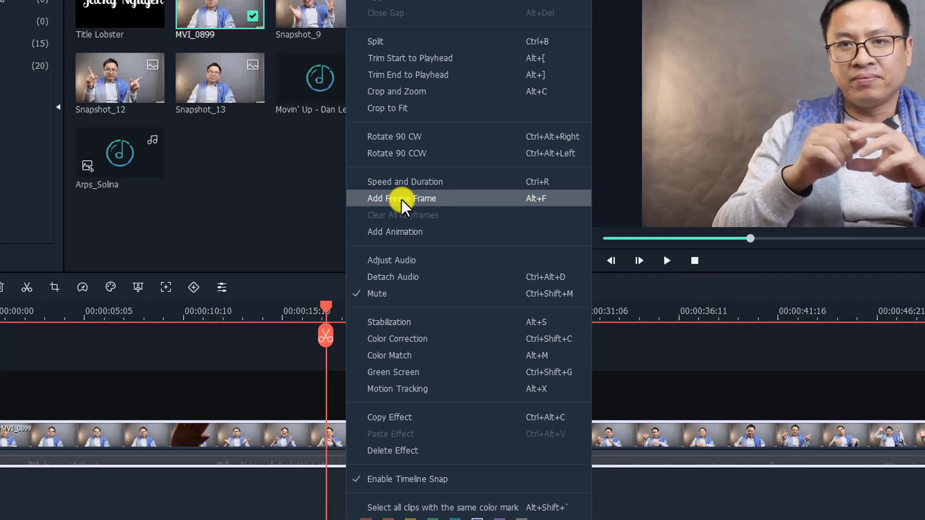
left_click(401, 200)
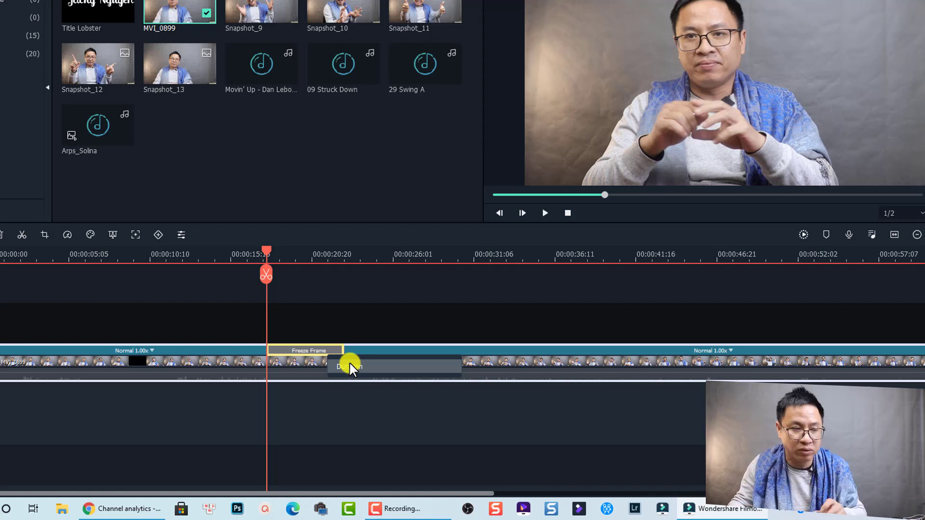
Set the freeze frame duration to 00:14:56:08 with Ripple Edit enabled
left_click(353, 369)
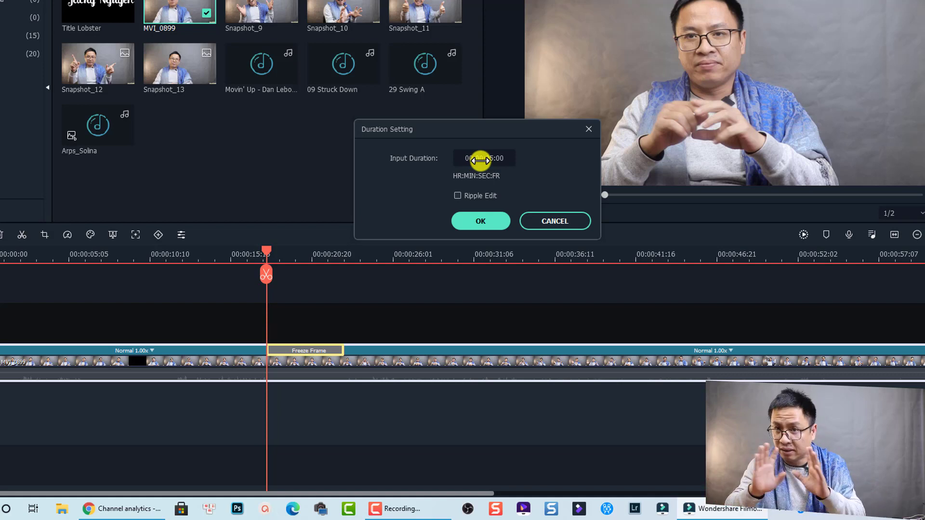
mouse_move(480, 159)
left_mouse_down()
mouse_move(651, 204)
mouse_move(861, 198)
mouse_move(481, 203)
mouse_move(654, 202)
left_mouse_up()
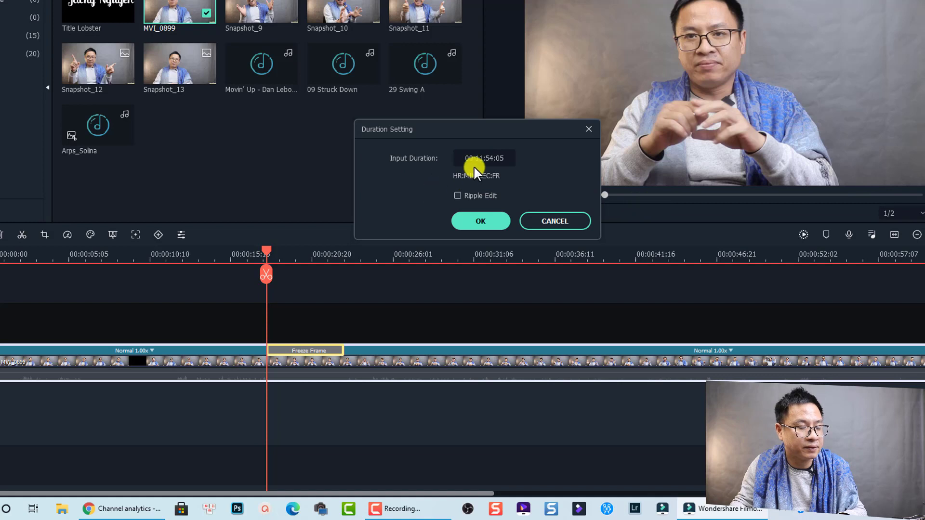
mouse_move(474, 166)
left_mouse_down()
mouse_move(487, 155)
mouse_move(485, 201)
mouse_move(713, 200)
mouse_move(408, 158)
left_mouse_up()
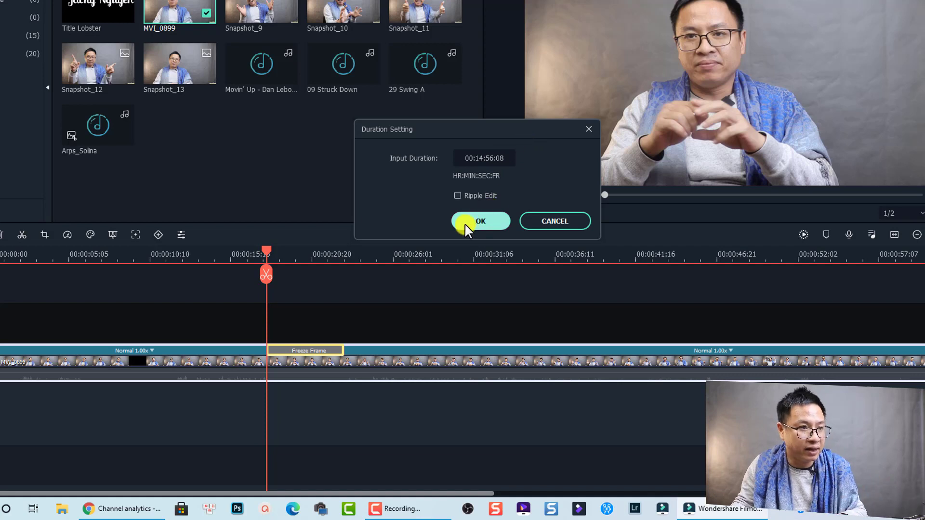
left_click(457, 195)
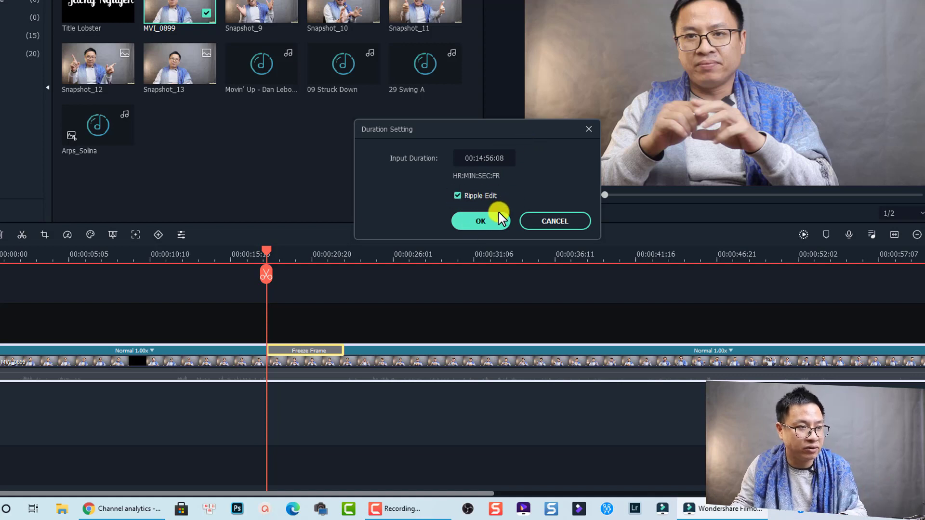
left_click(479, 221)
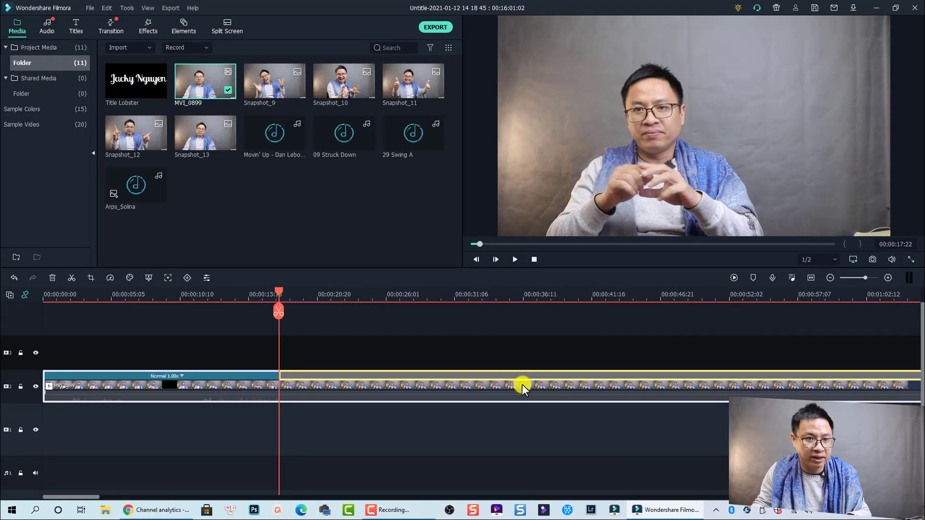
Undo the 14:56 freeze frame duration and fit the whole timeline in view
left_click(811, 278)
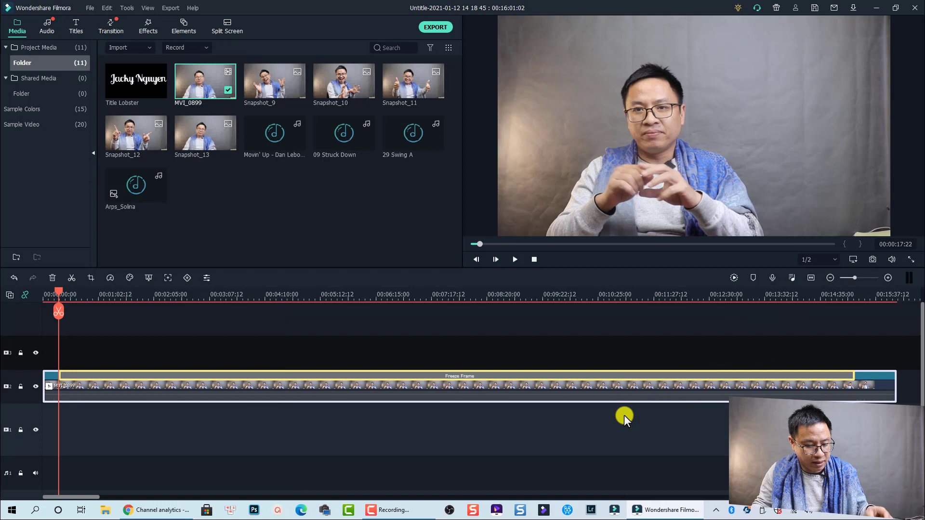
key("ctrl+z")
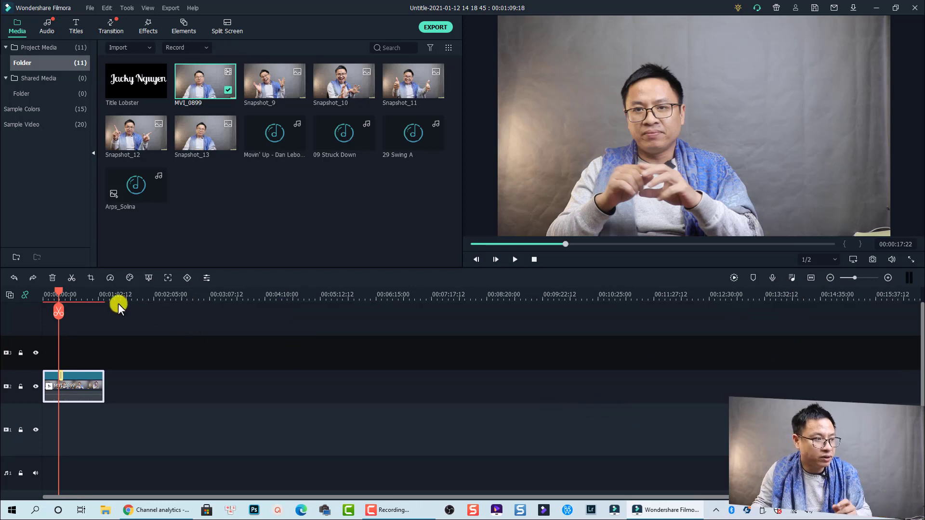
left_click(810, 278)
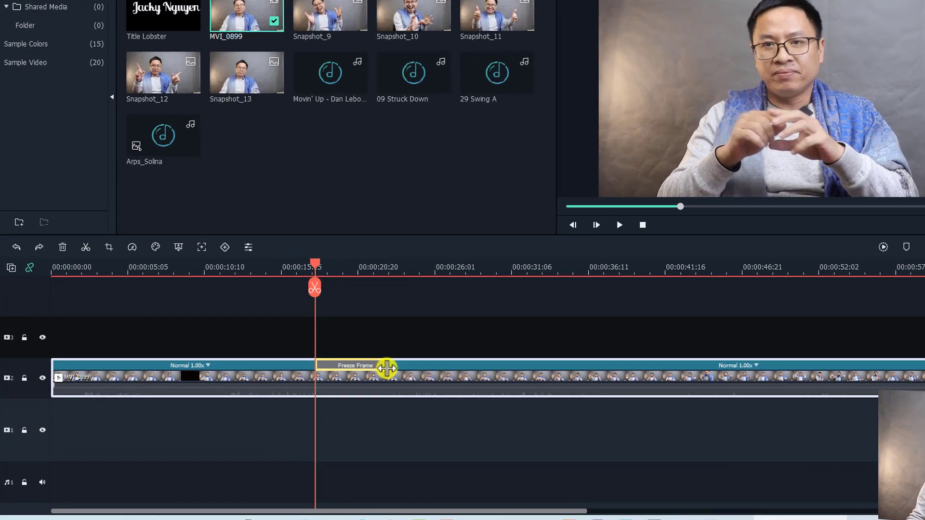
Trim the freeze frame's right edge to the playhead, leaving 00:00:00:01
left_click_drag(387, 368, 681, 367)
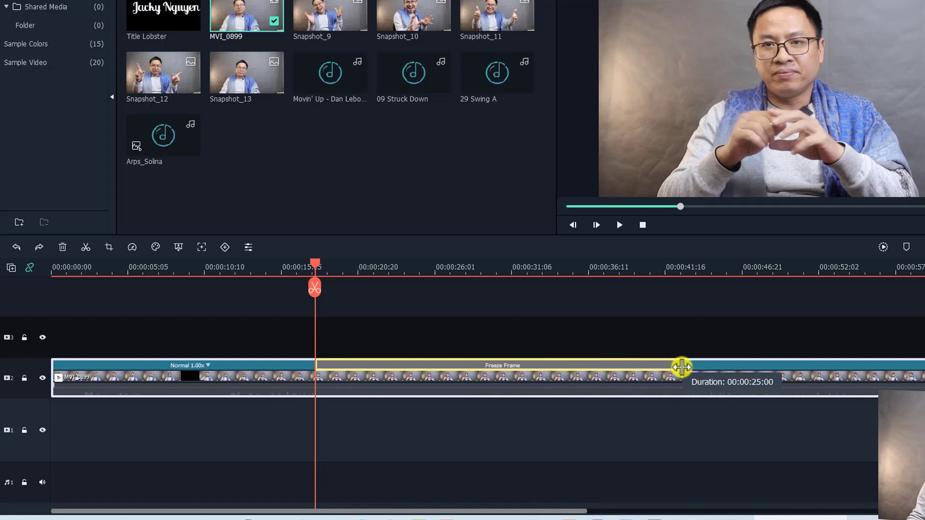
left_click_drag(682, 367, 343, 383)
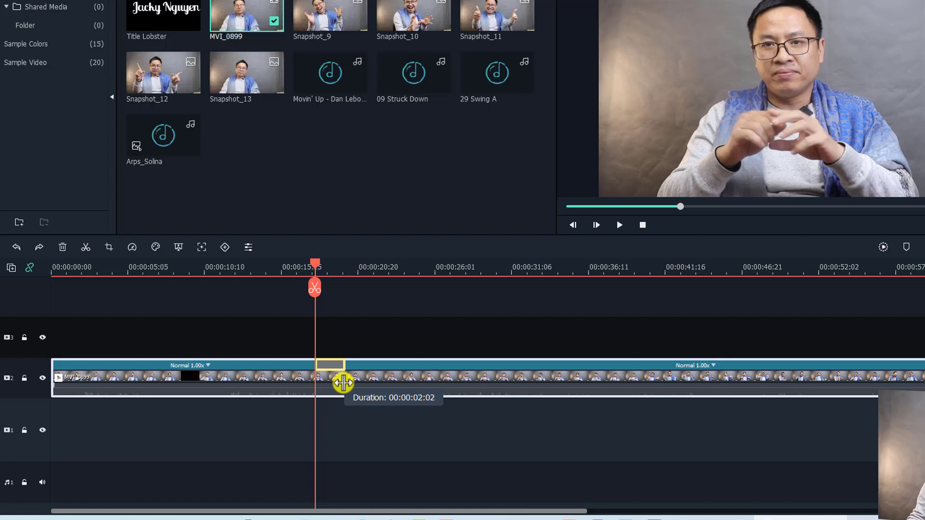
left_click_drag(343, 382, 311, 370)
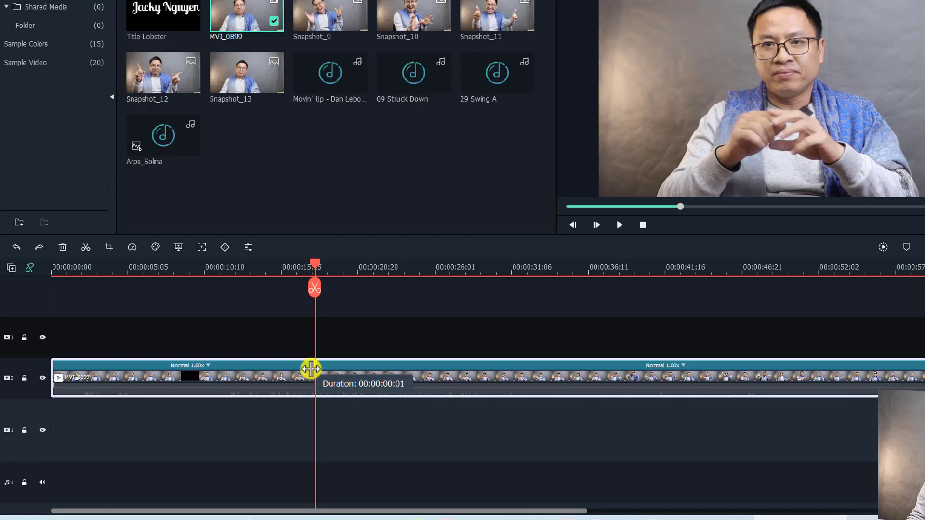
left_click_drag(311, 369, 312, 369)
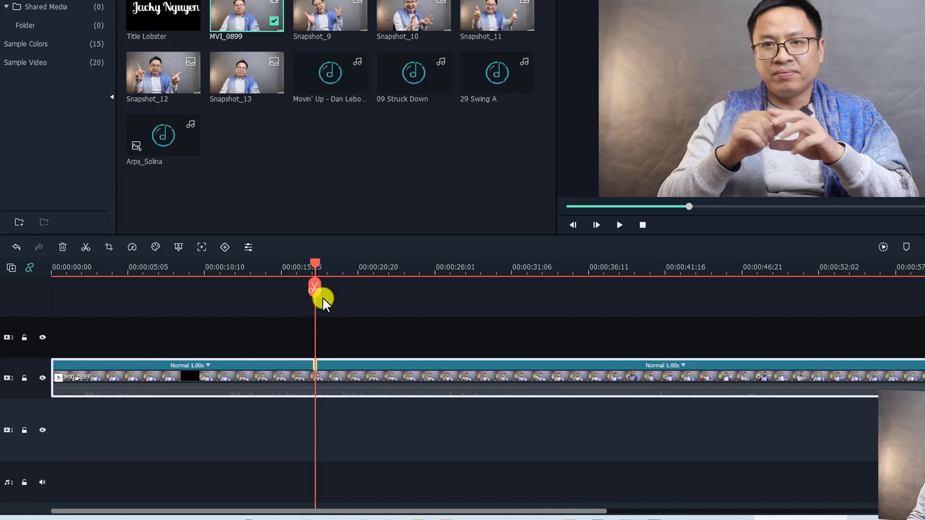
mouse_move(325, 270)
left_mouse_down()
mouse_move(504, 273)
mouse_move(479, 316)
left_mouse_up()
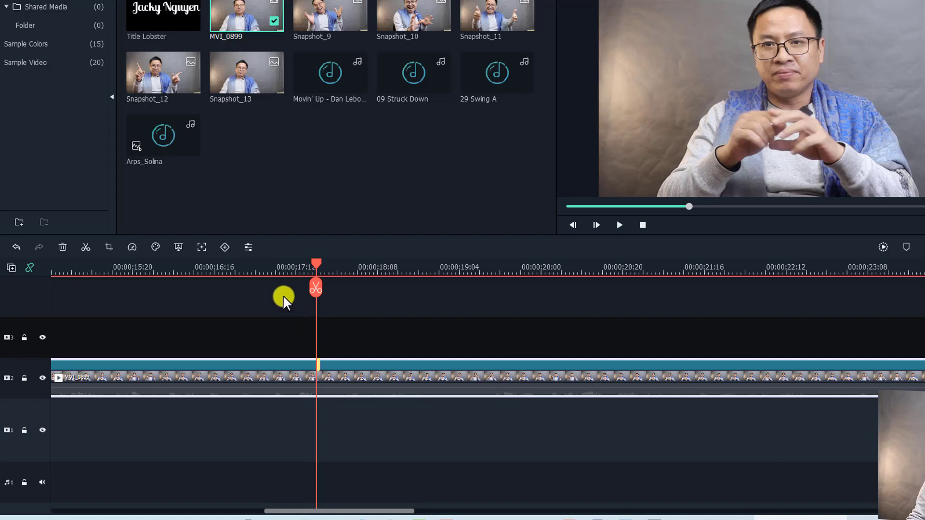
left_click(279, 273)
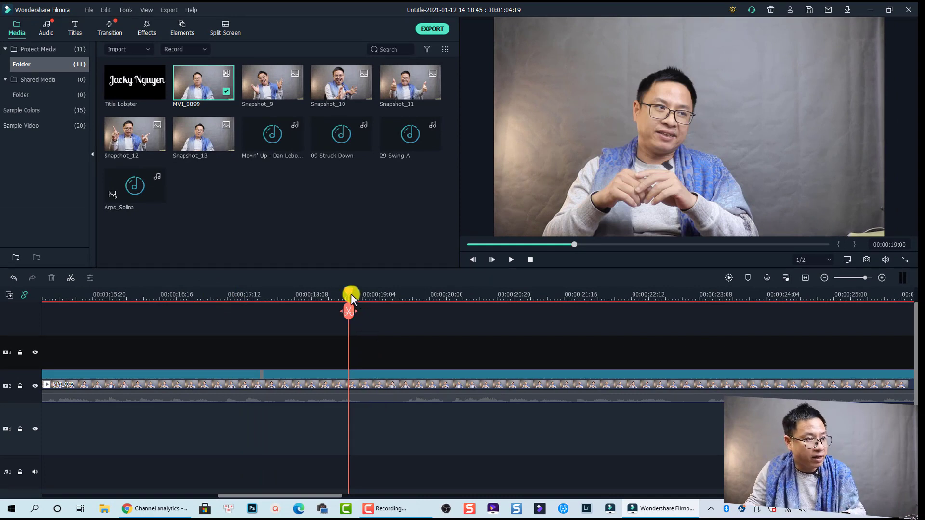
Split MVI_0899 at 00:00:19:05 and capture that frame as a snapshot image
left_click_drag(347, 291, 367, 296)
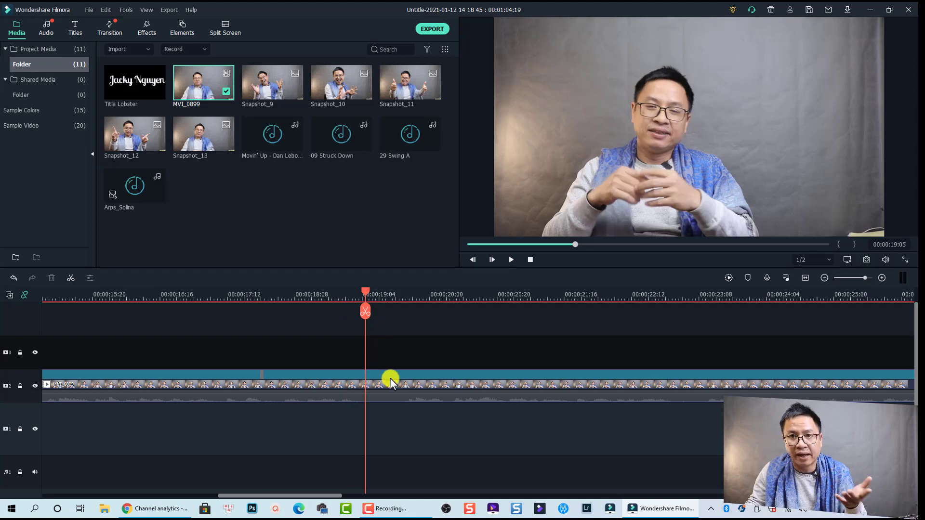
left_click(364, 384)
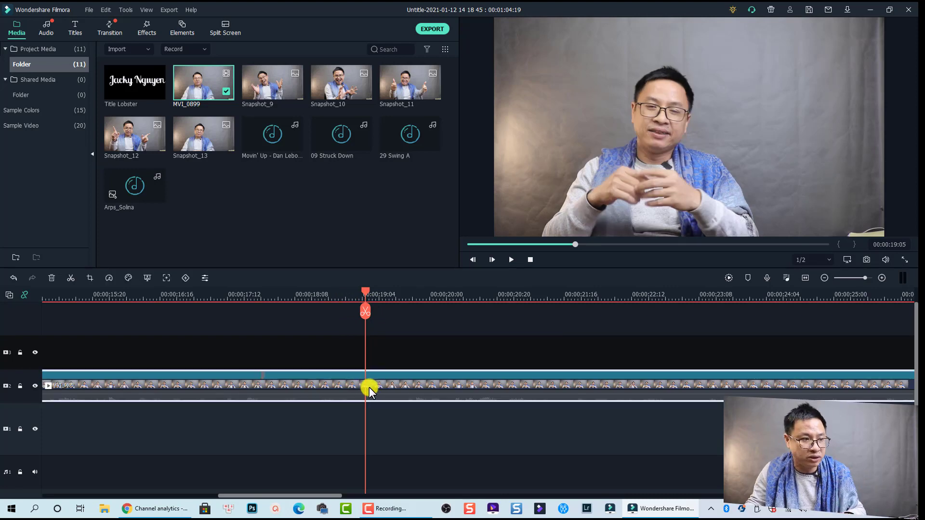
left_click(366, 315)
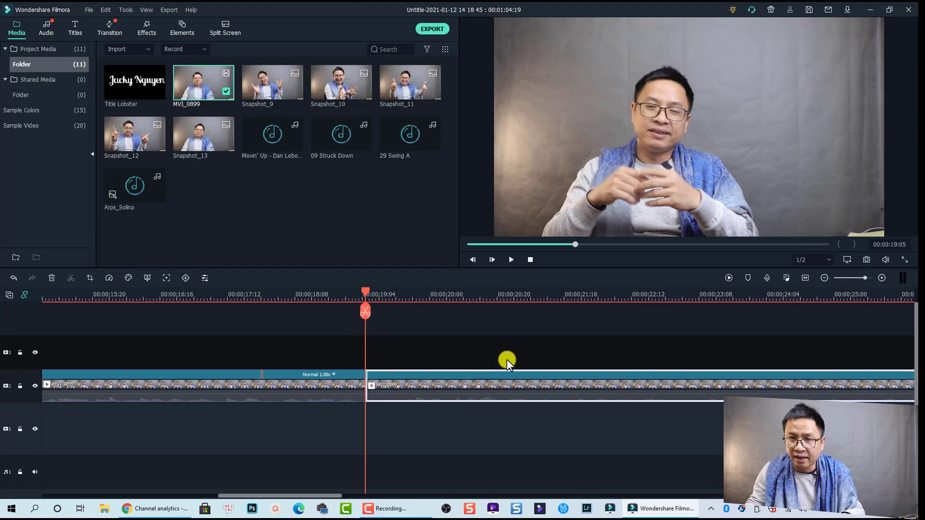
left_click(866, 259)
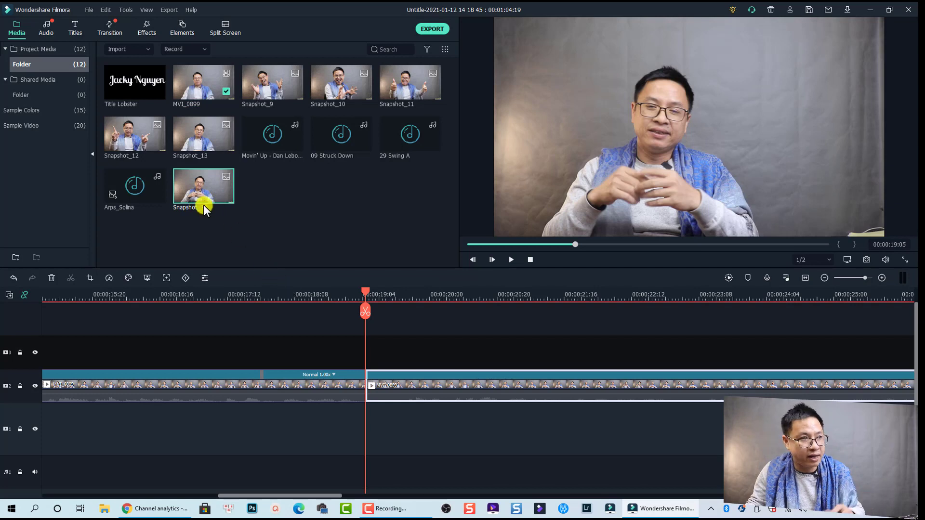
Put Snapshot_14 on track 3 at the split and shift the later footage past it
left_click_drag(199, 193, 374, 348)
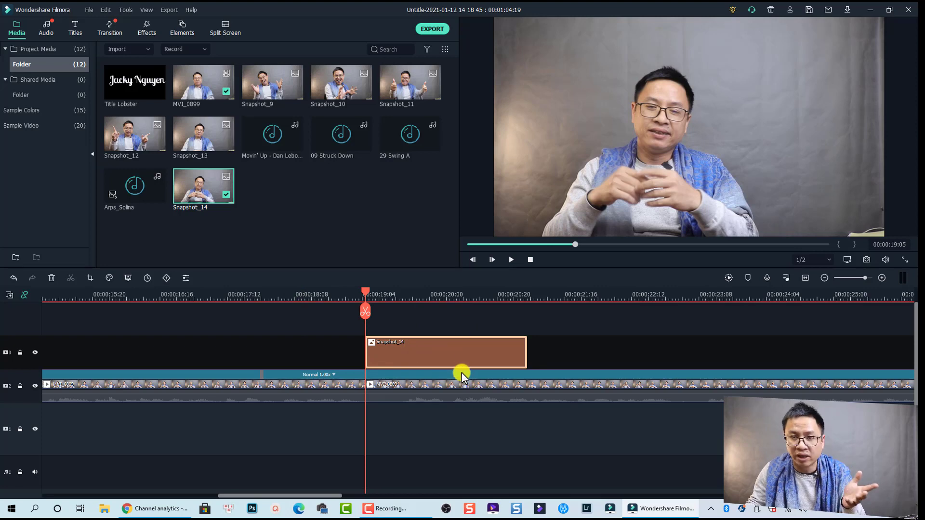
left_click_drag(448, 383, 606, 381)
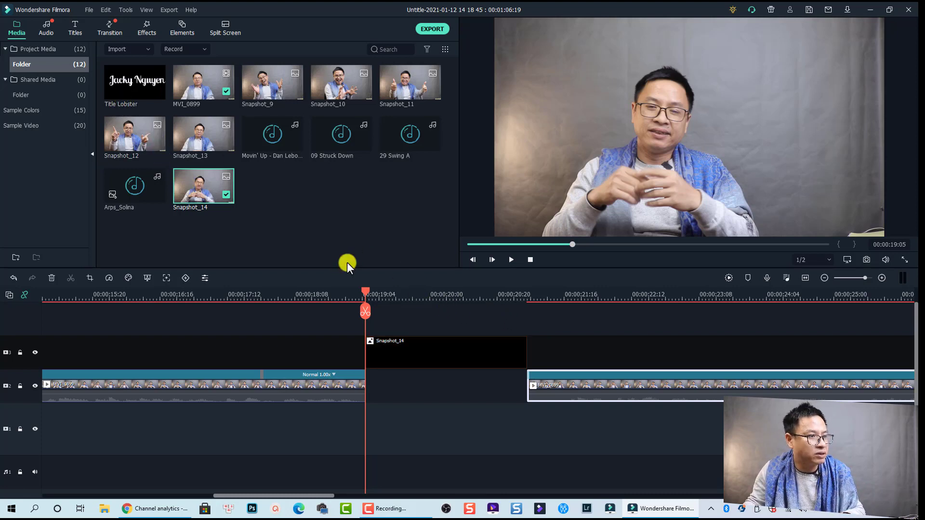
left_click(385, 294)
left_click(415, 327)
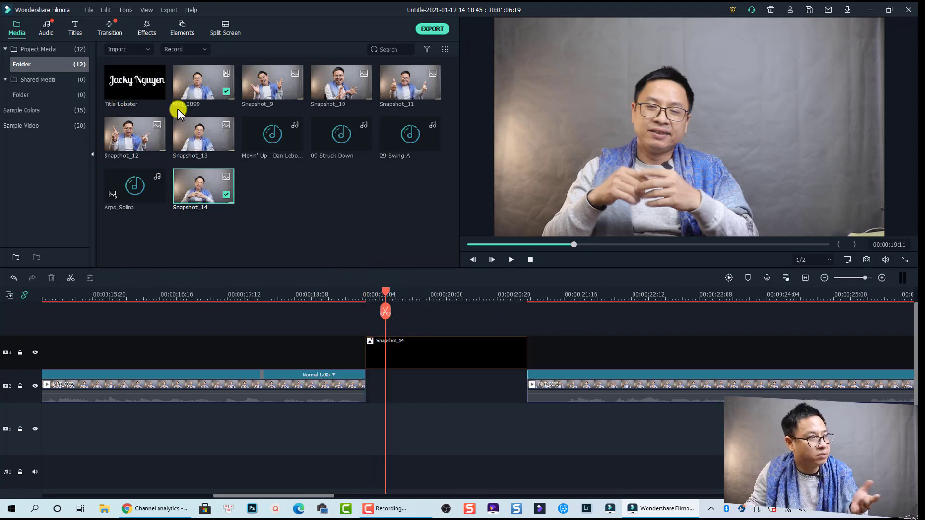
Drop Title Lobster on a new top track above Snapshot_14, aligned to the playhead
mouse_move(131, 93)
left_mouse_down()
mouse_move(302, 131)
mouse_move(392, 331)
left_mouse_up()
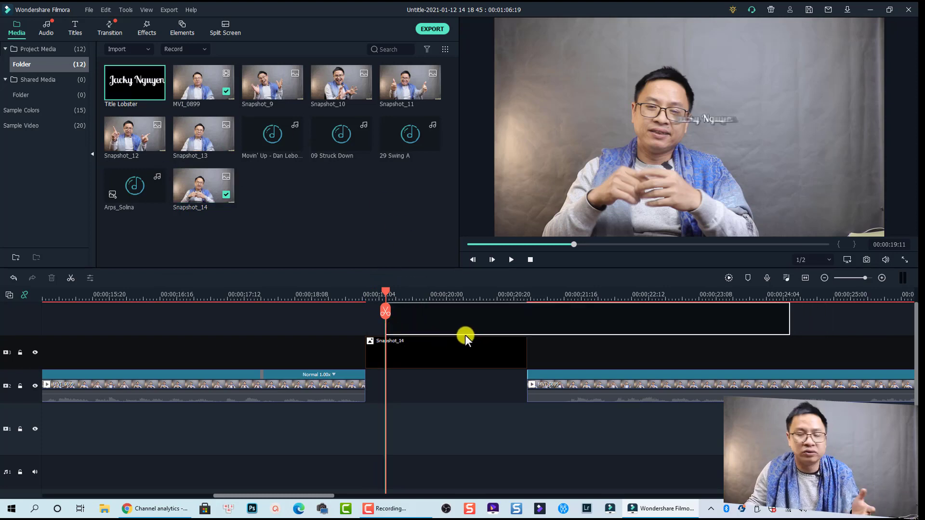
left_click_drag(392, 331, 465, 334)
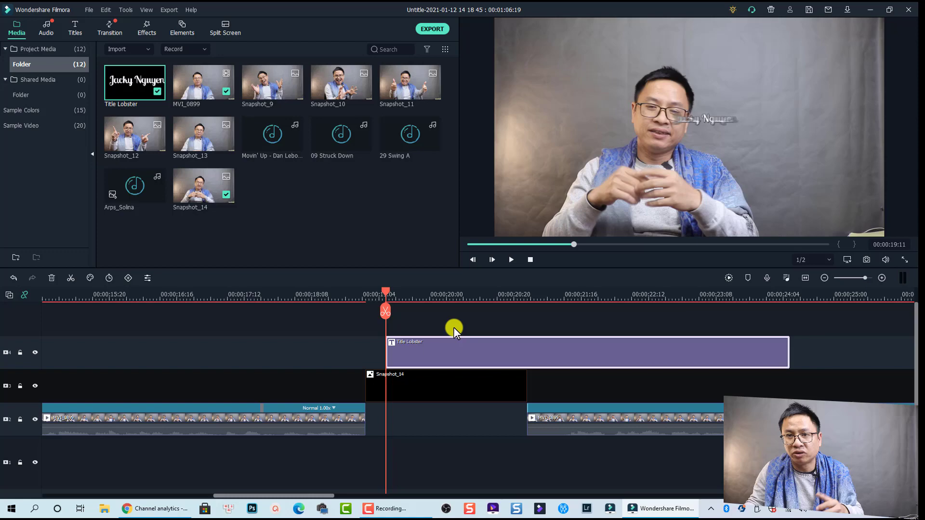